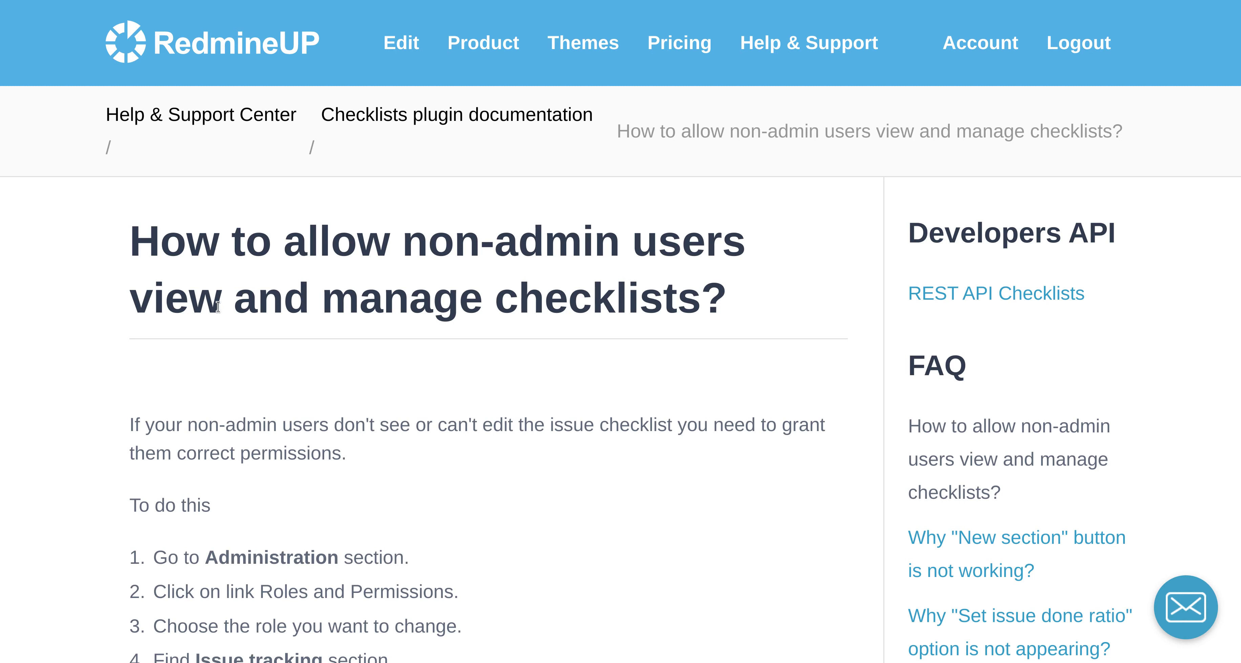
Start a new issue with the subject 'Testing issue for Checklists permissions'
scroll(350, 351, "down", 3)
scroll(350, 349, "up", 1)
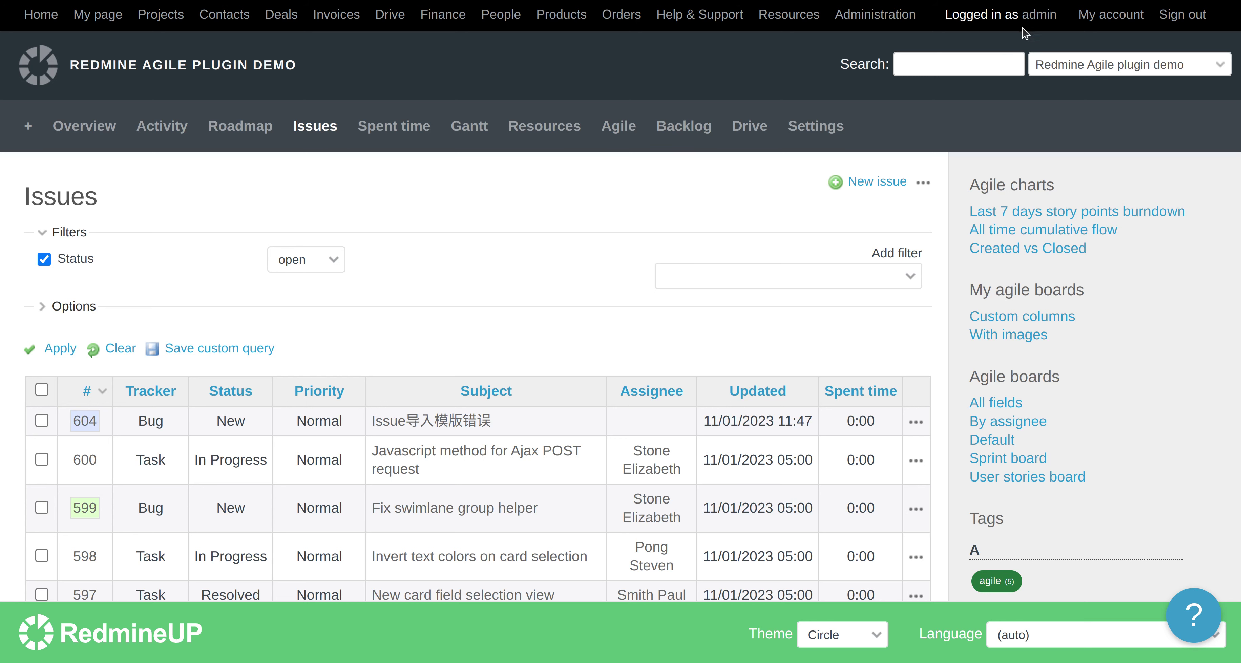
left_click(856, 187)
type("Testing issue for Checklists permissions")
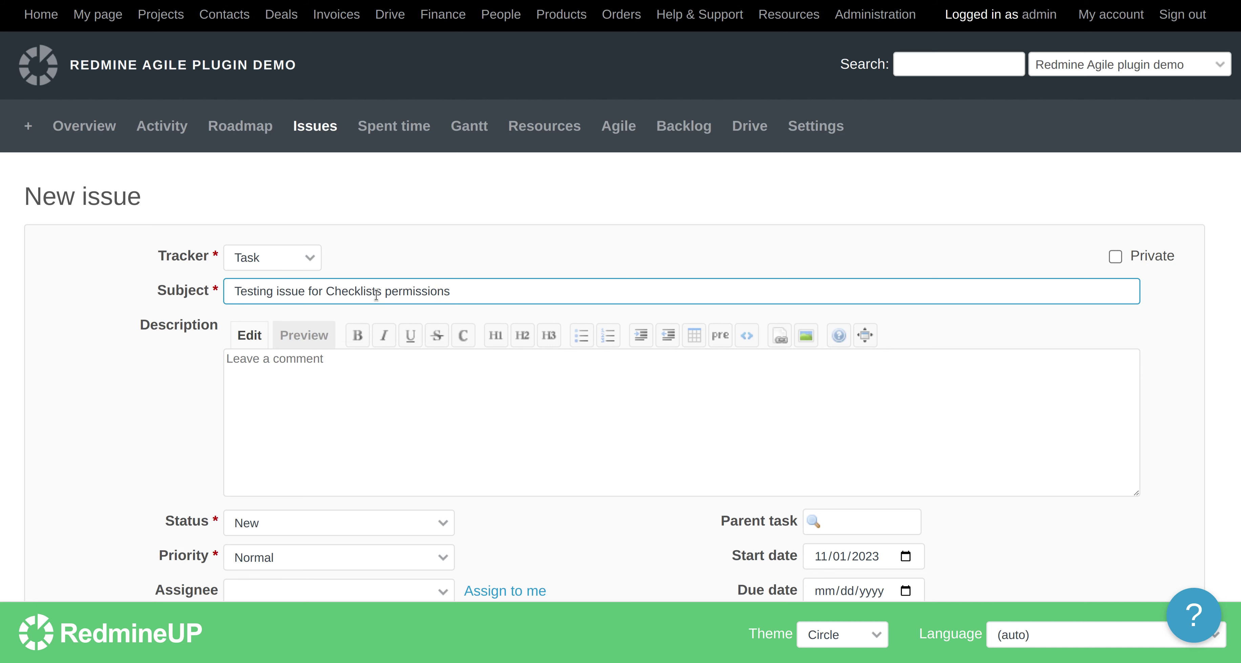
Copy the subject text into the Description box
key("ctrl+a")
key("ctrl+c")
left_click(357, 433)
type("v")
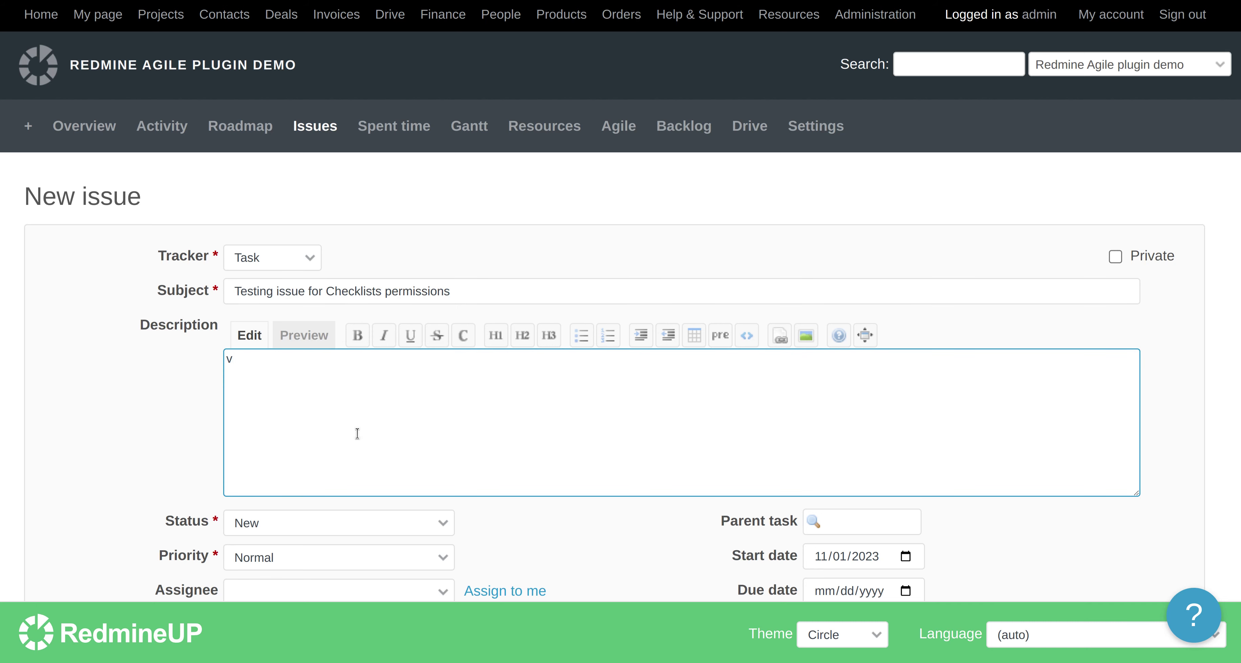
key("BackSpace")
key("ctrl+v")
left_click(136, 431)
Fill the issue's checklist from the Design > Design checklist template
scroll(137, 431, "down", 5)
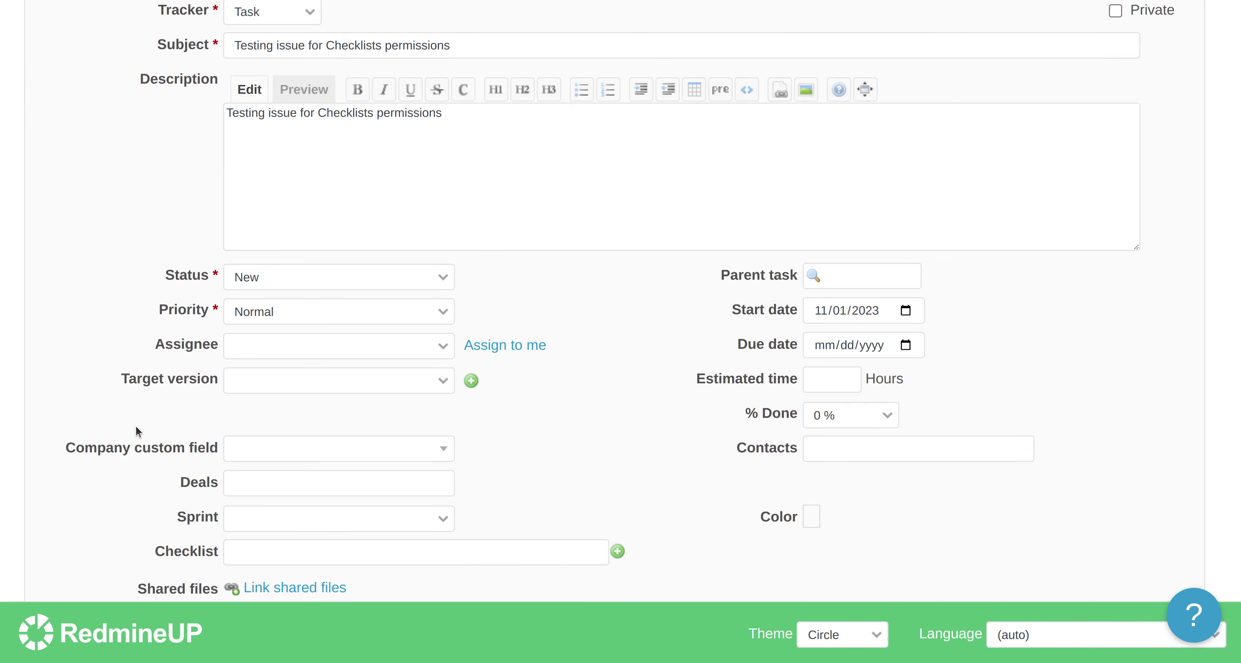
scroll(136, 431, "down", 3)
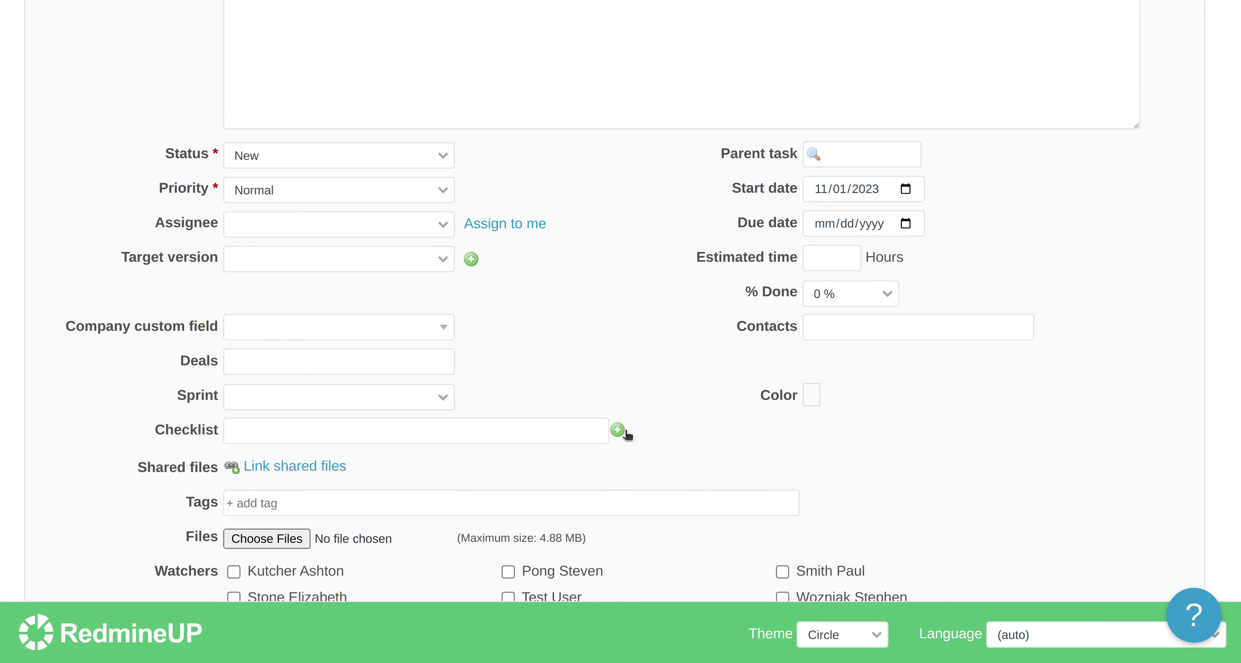
mouse_move(617, 430)
mouse_move(655, 486)
mouse_move(801, 489)
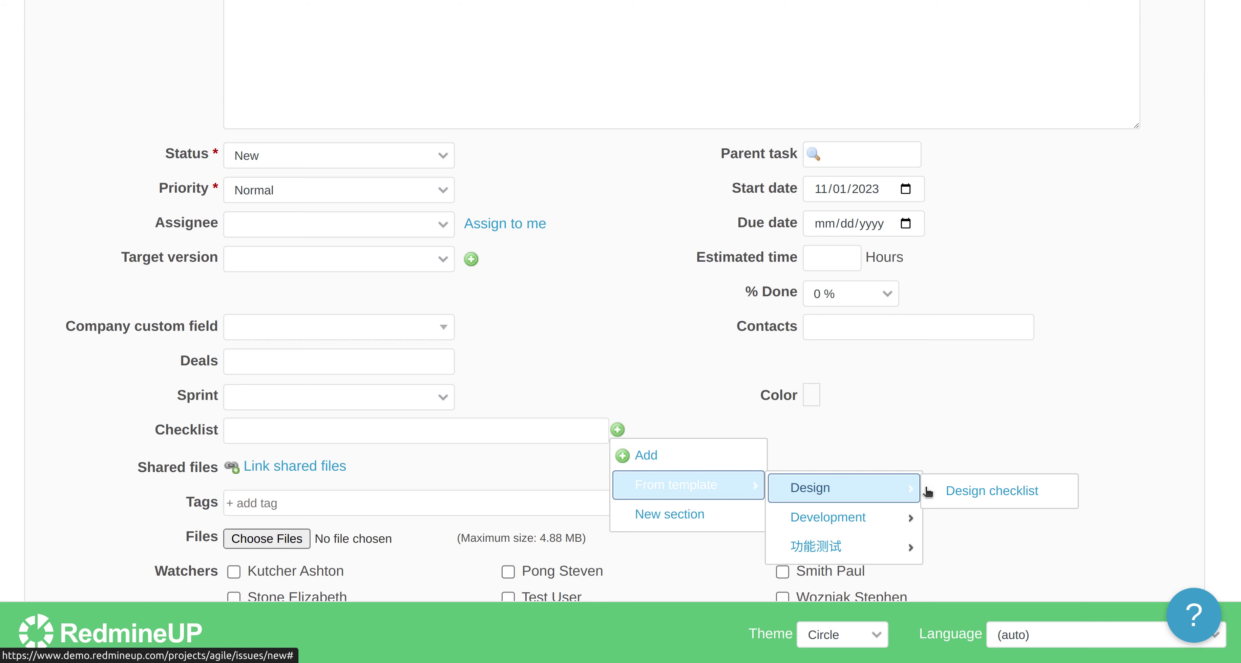
left_click(947, 493)
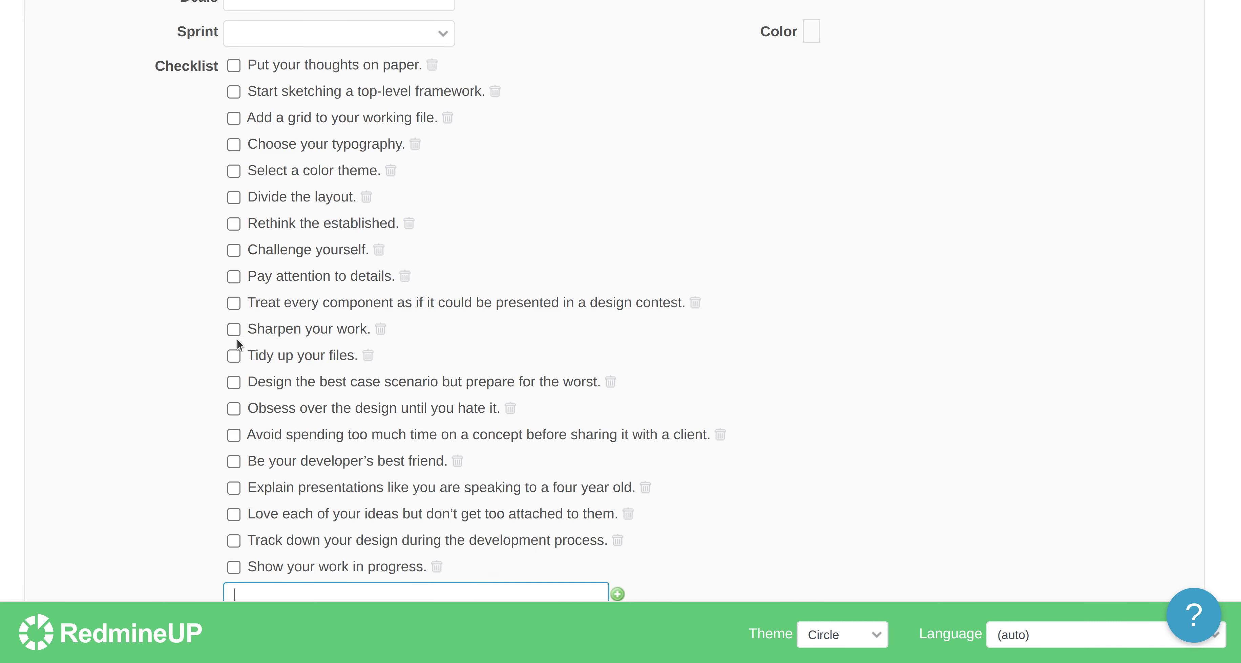
Tick Tidy up your files, the best-case-scenario item and the design-obsession item, then create the issue
left_click(234, 355)
left_click(234, 382)
left_click(233, 409)
scroll(175, 456, "down", 4)
left_click(50, 505)
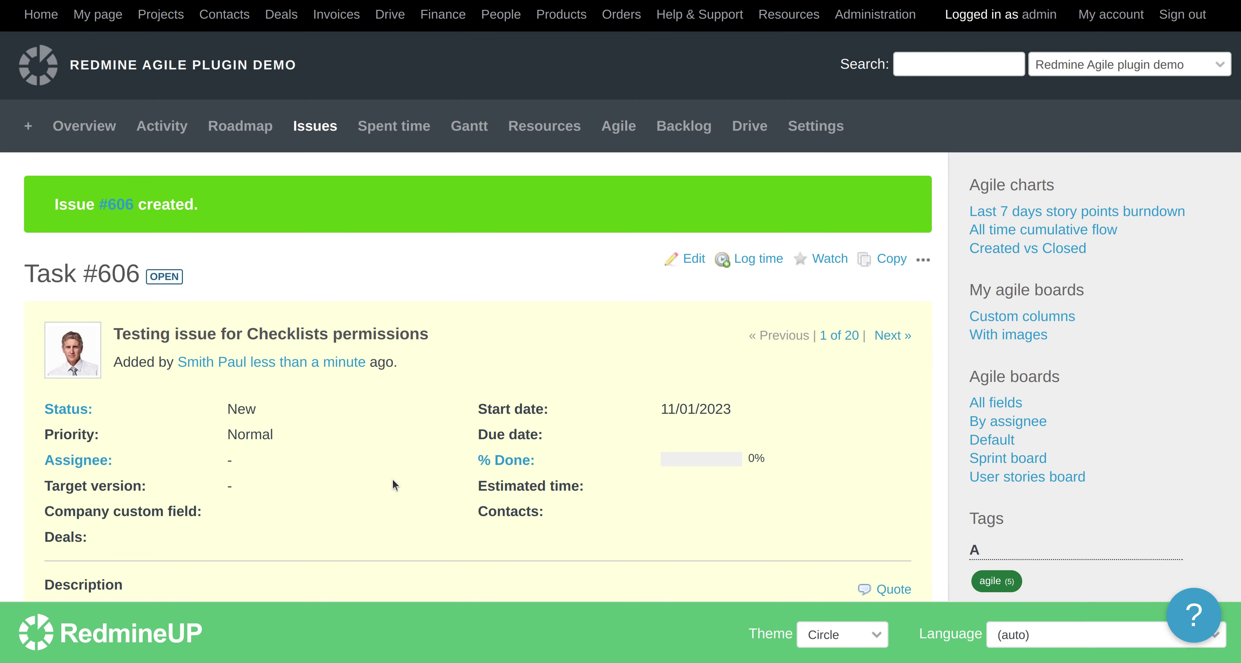
Scroll through the new Task #606 page to review its Design checklist
scroll(386, 484, "down", 4)
scroll(386, 485, "down", 10)
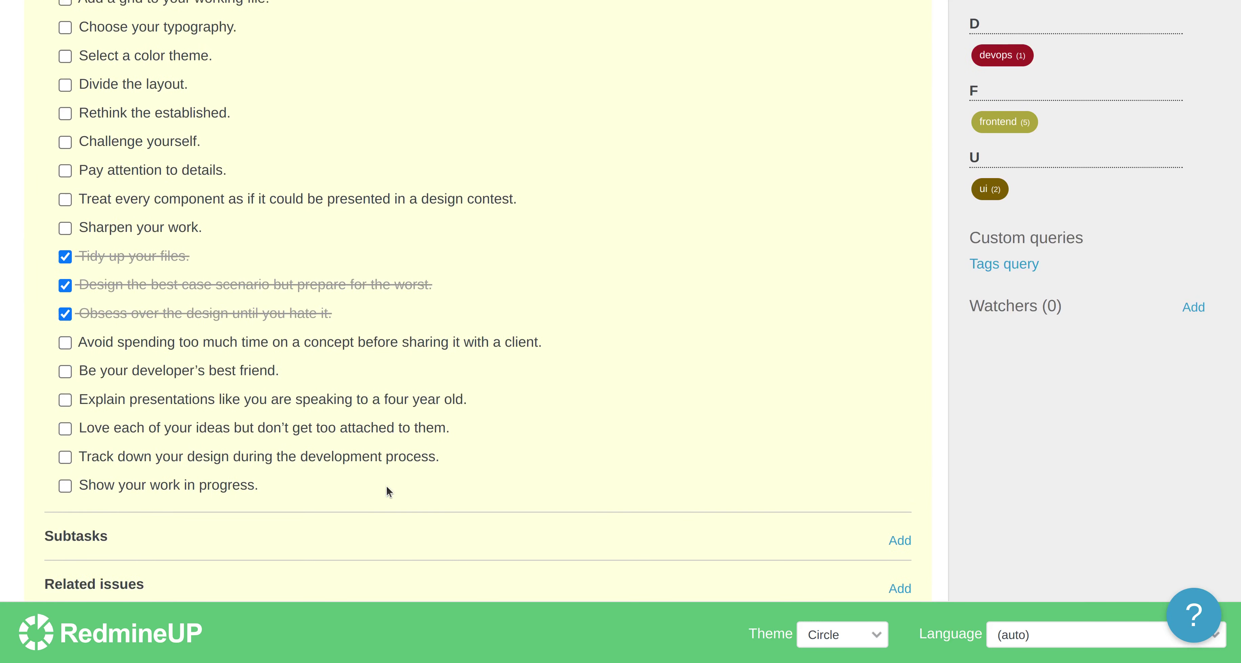
scroll(385, 485, "up", 3)
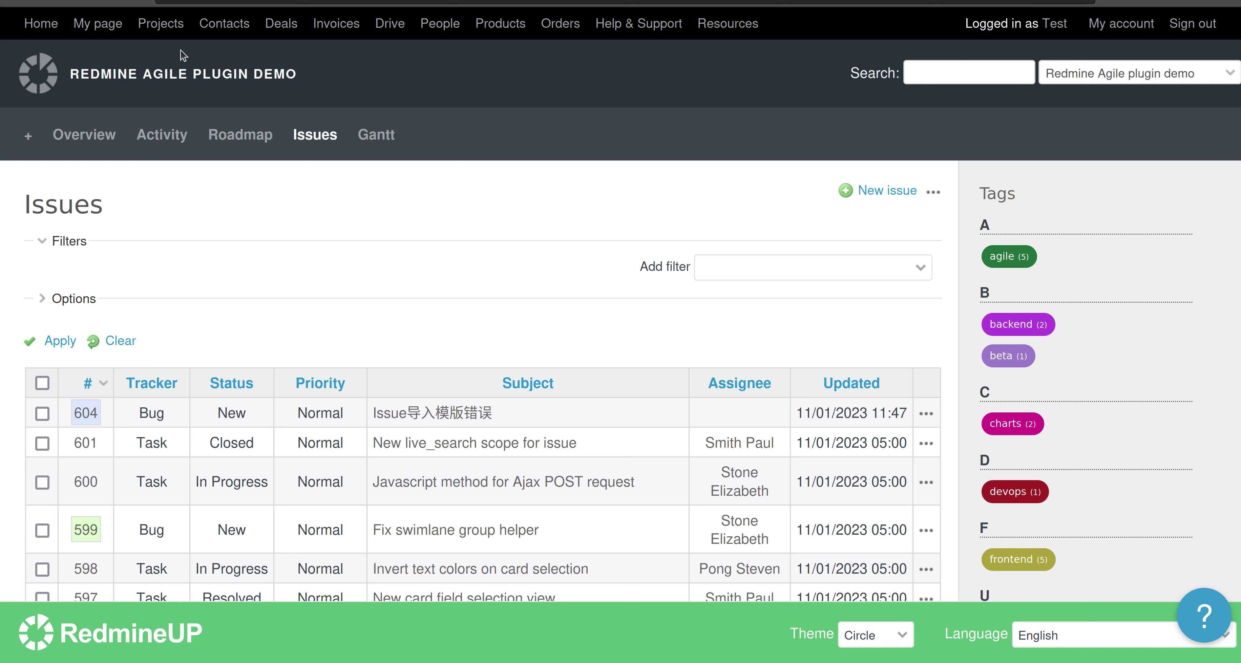
As the Test user, reload the issue list and view issue #606, which shows no checklist
key("F5")
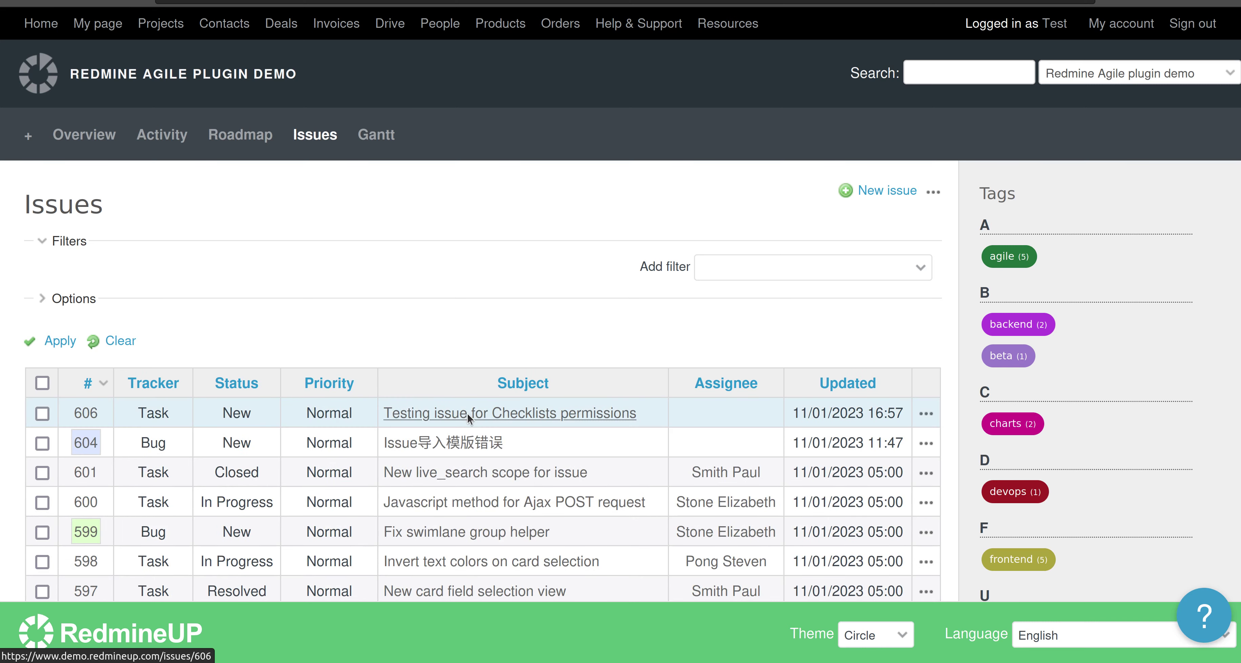
left_click(467, 412)
scroll(387, 430, "down", 5)
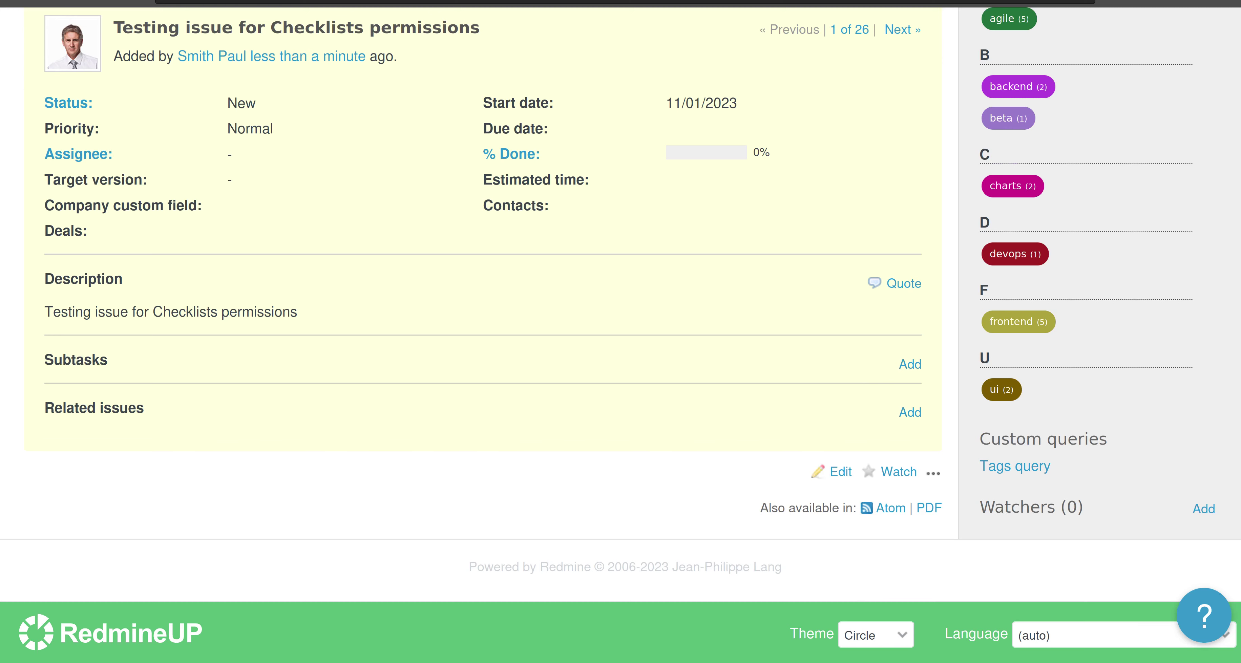
scroll(378, 277, "up", 5)
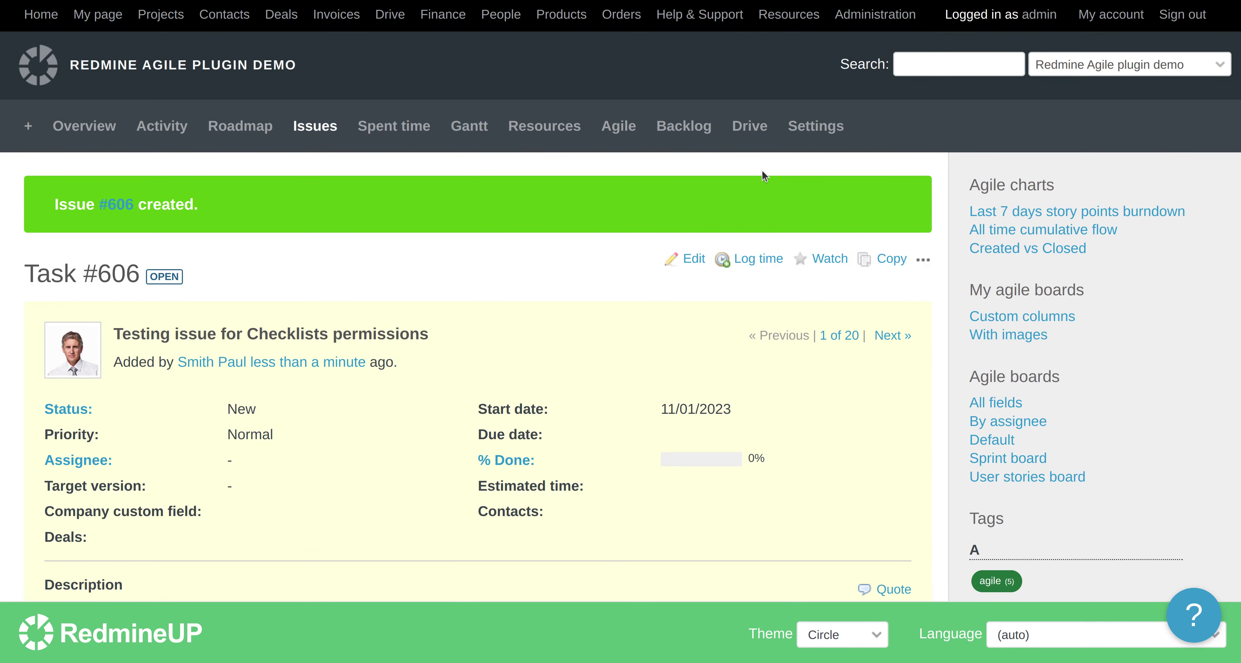
Go to Administration > Roles and permissions and open the Reporter role
left_click(869, 21)
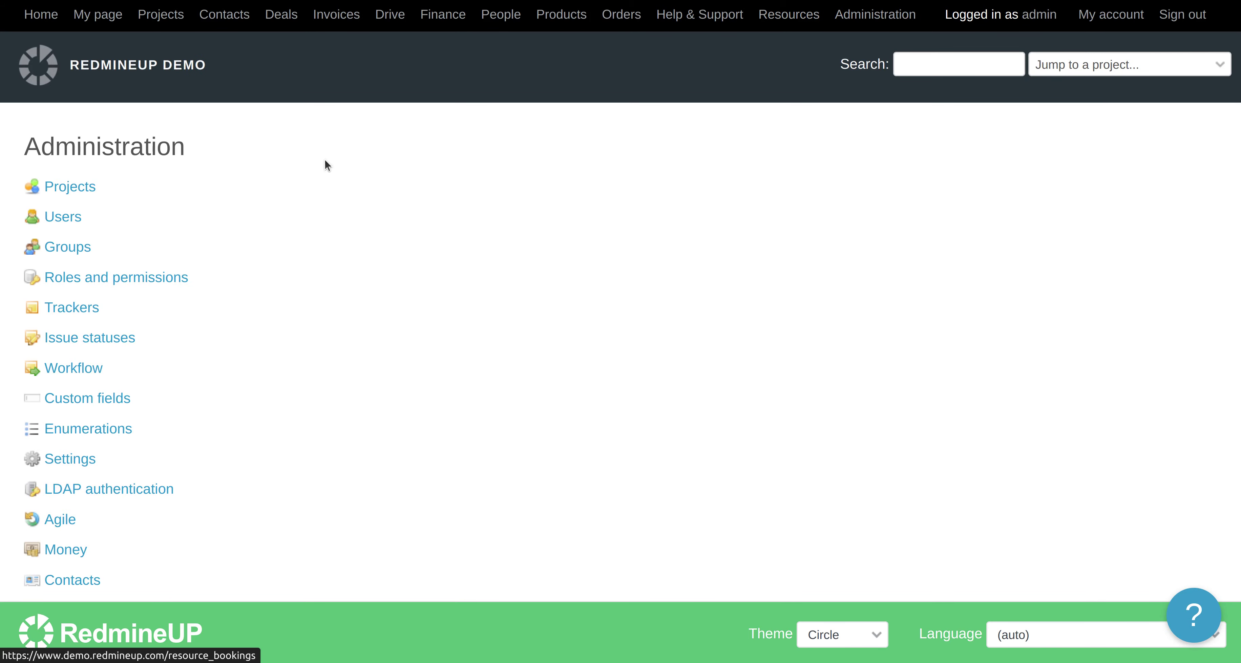
left_click(141, 284)
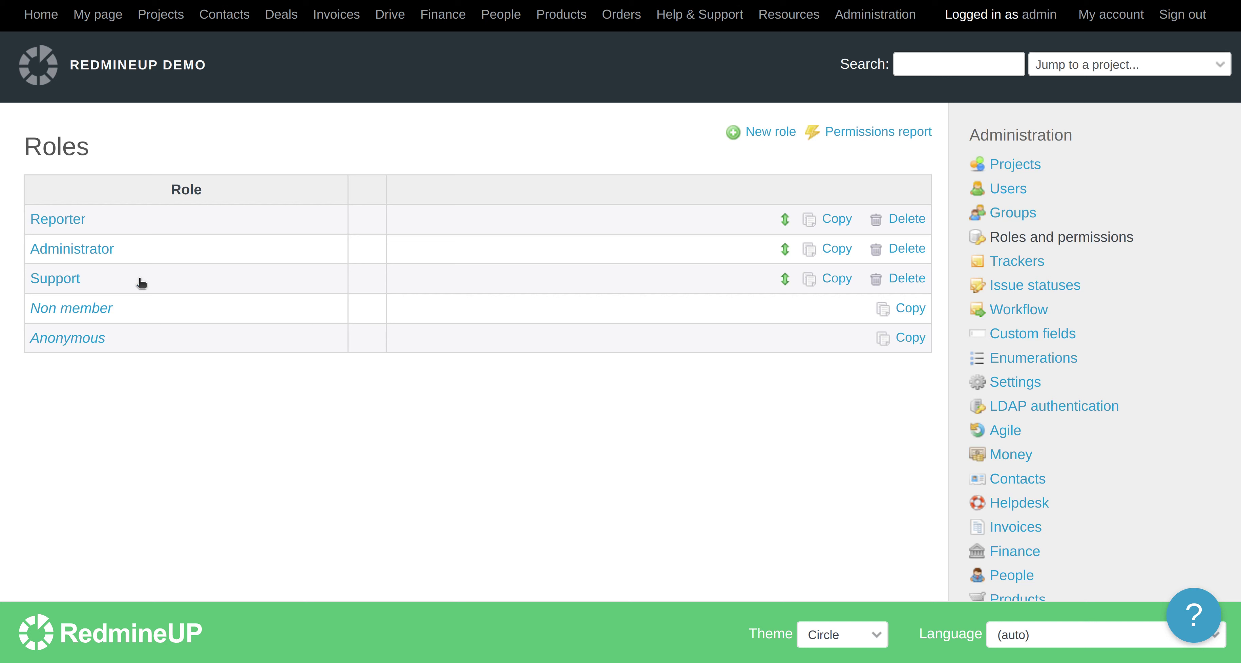
left_click(52, 221)
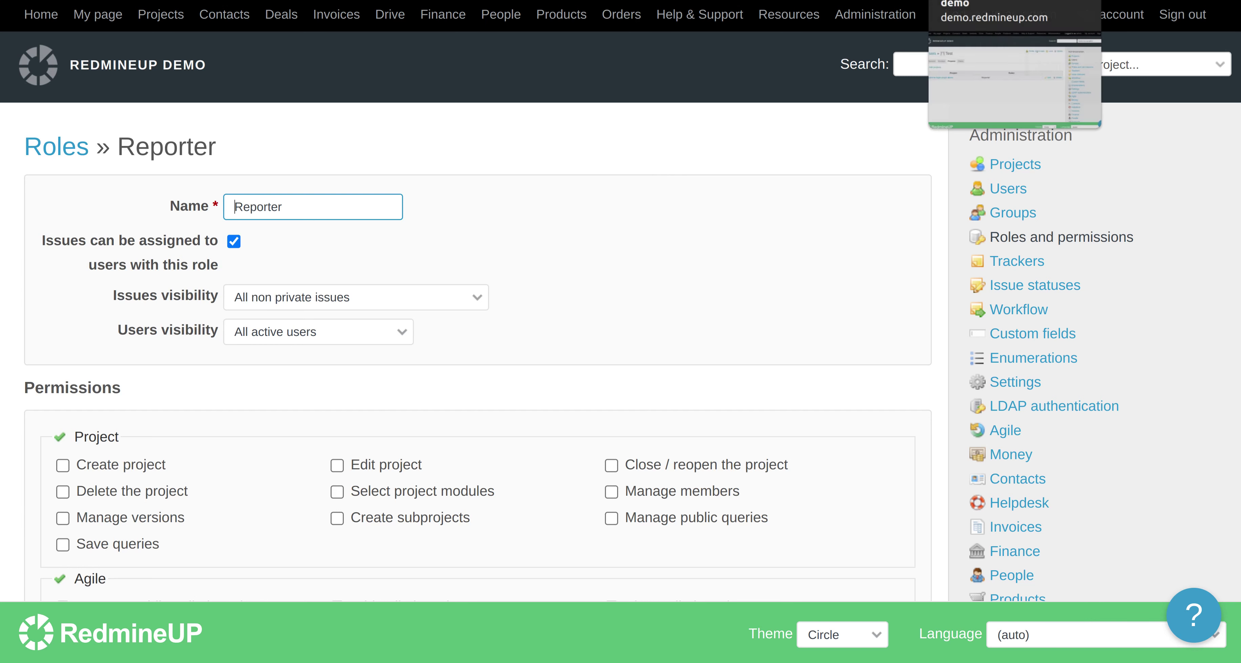
left_click(963, 1)
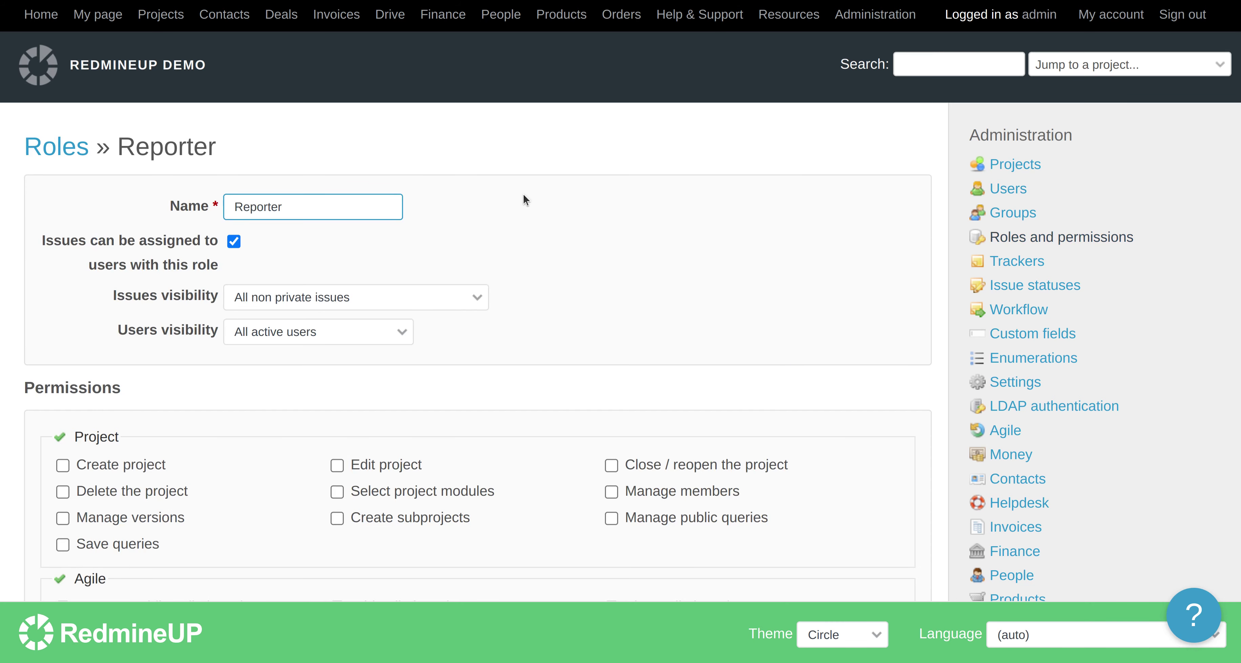
Enable View checklist, Manage checklist templates, Edit and Done checklist items for Reporter, then save
scroll(523, 200, "down", 5)
key("ctrl+f")
type("check")
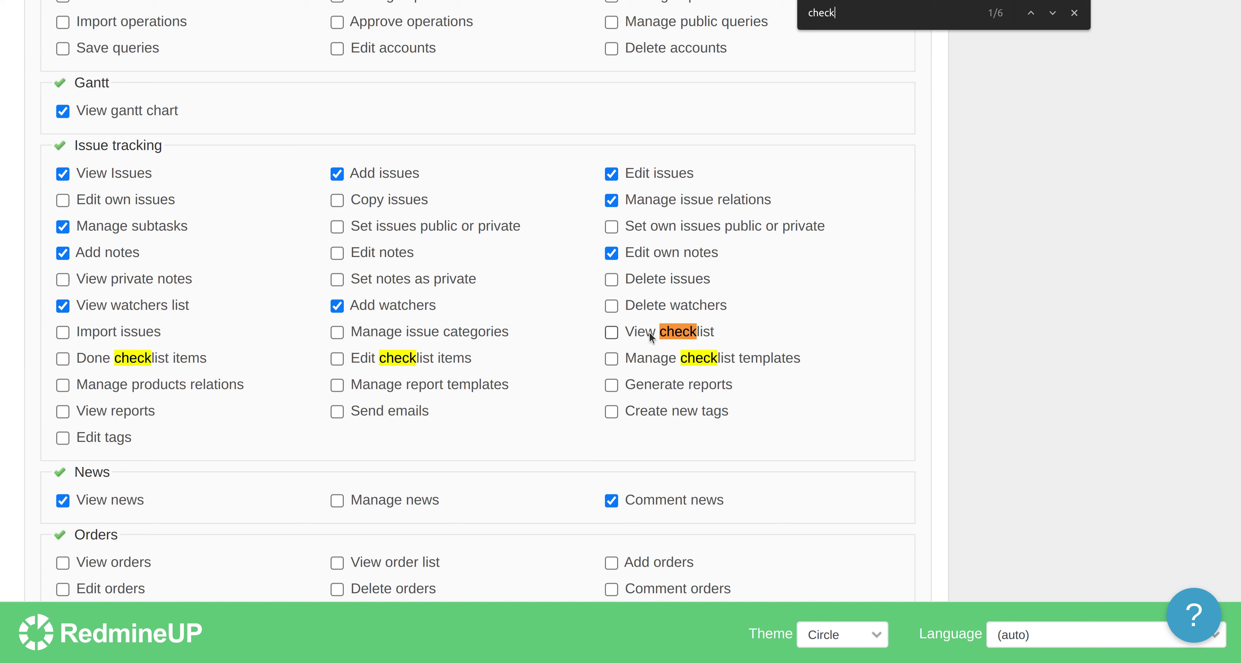
type("li")
left_click(648, 332)
left_click(612, 359)
left_click(337, 359)
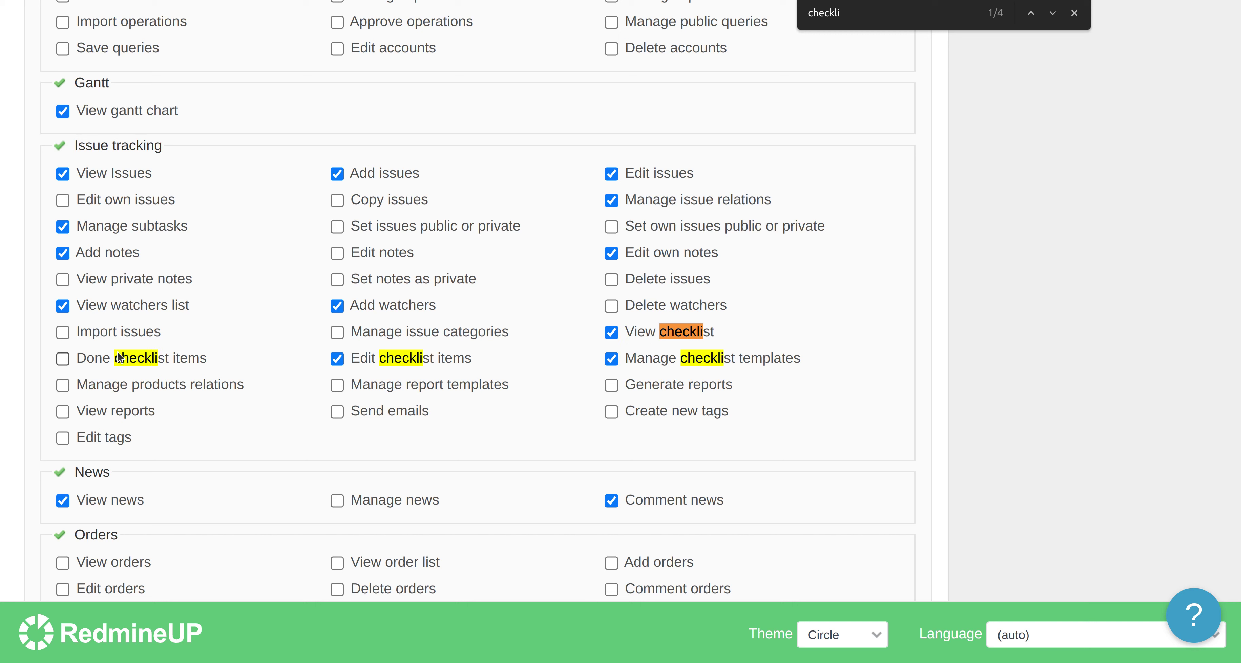
left_click(62, 359)
scroll(62, 410, "down", 15)
left_click(58, 511)
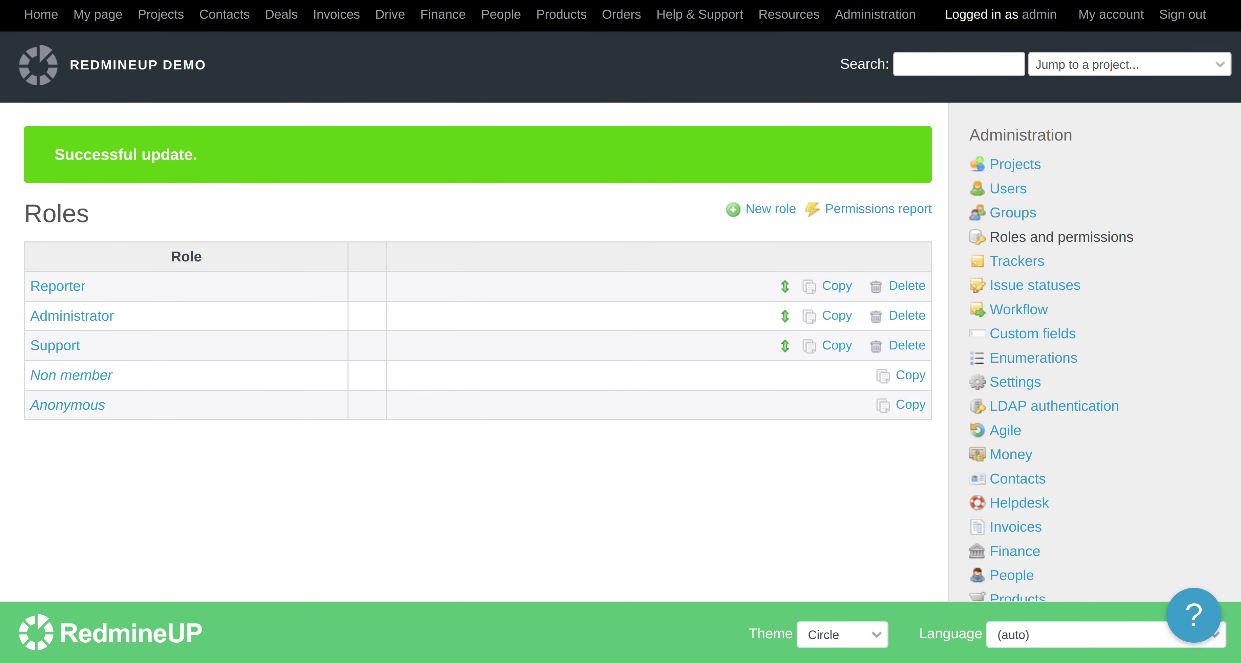
Reload Task #606 in the Test user's window and scroll to its now-visible checklist
key("alt+Tab")
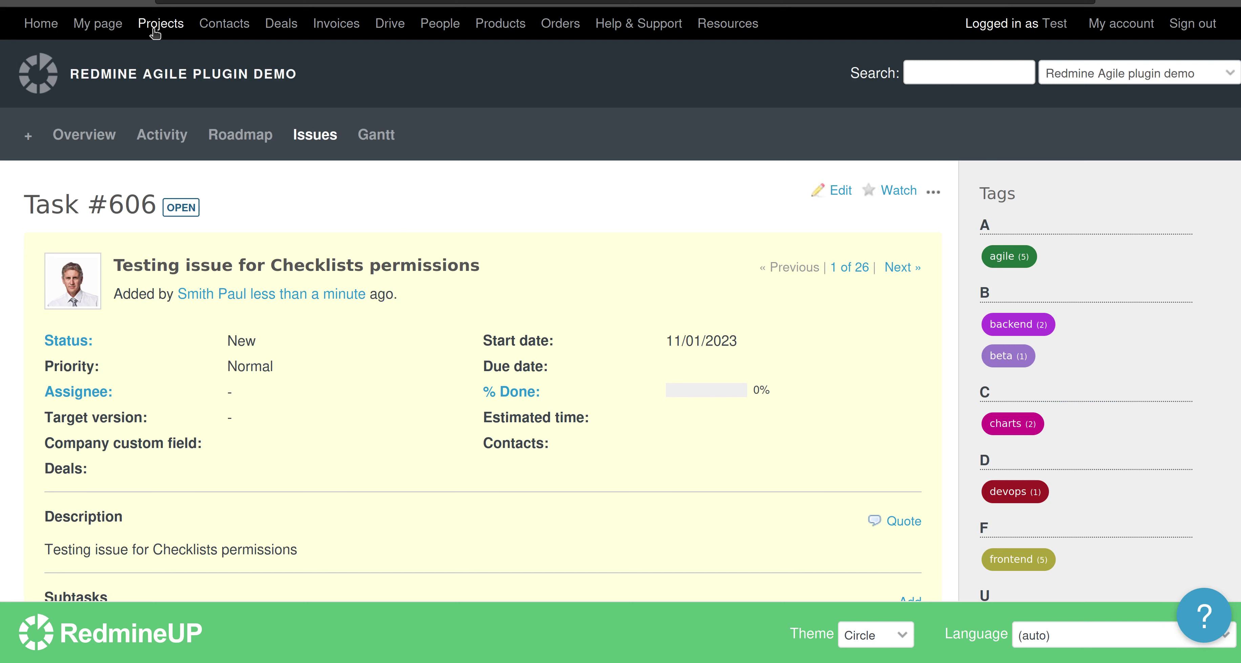
key("F5")
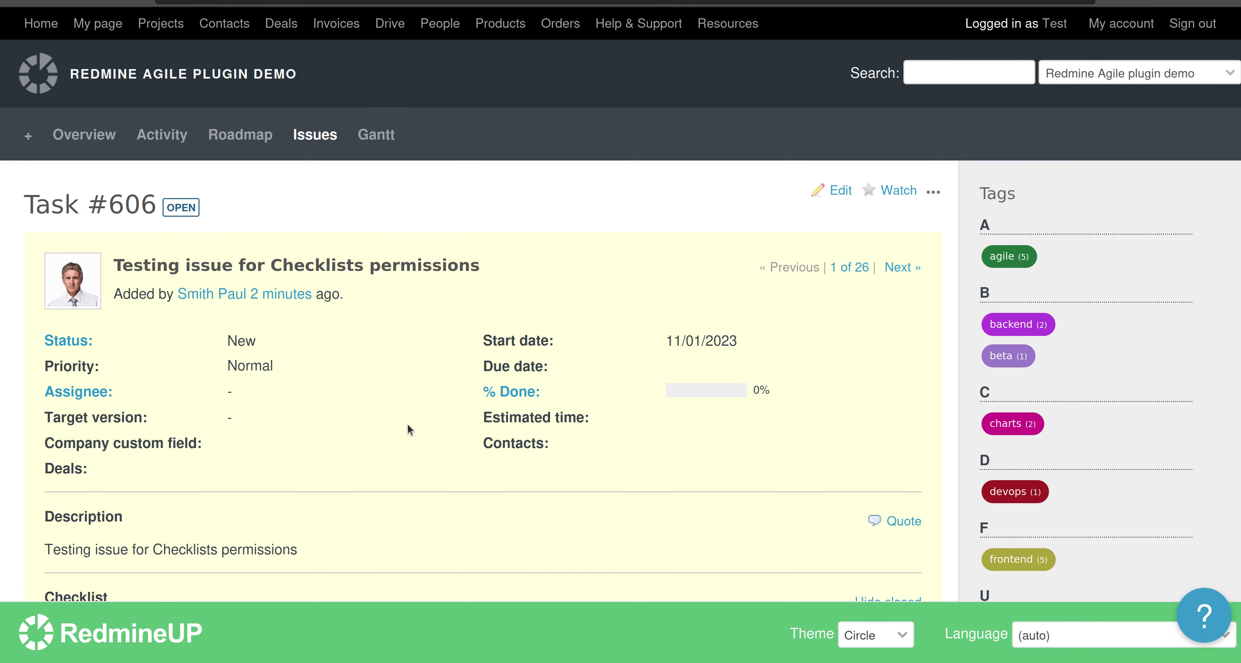
scroll(407, 423, "down", 15)
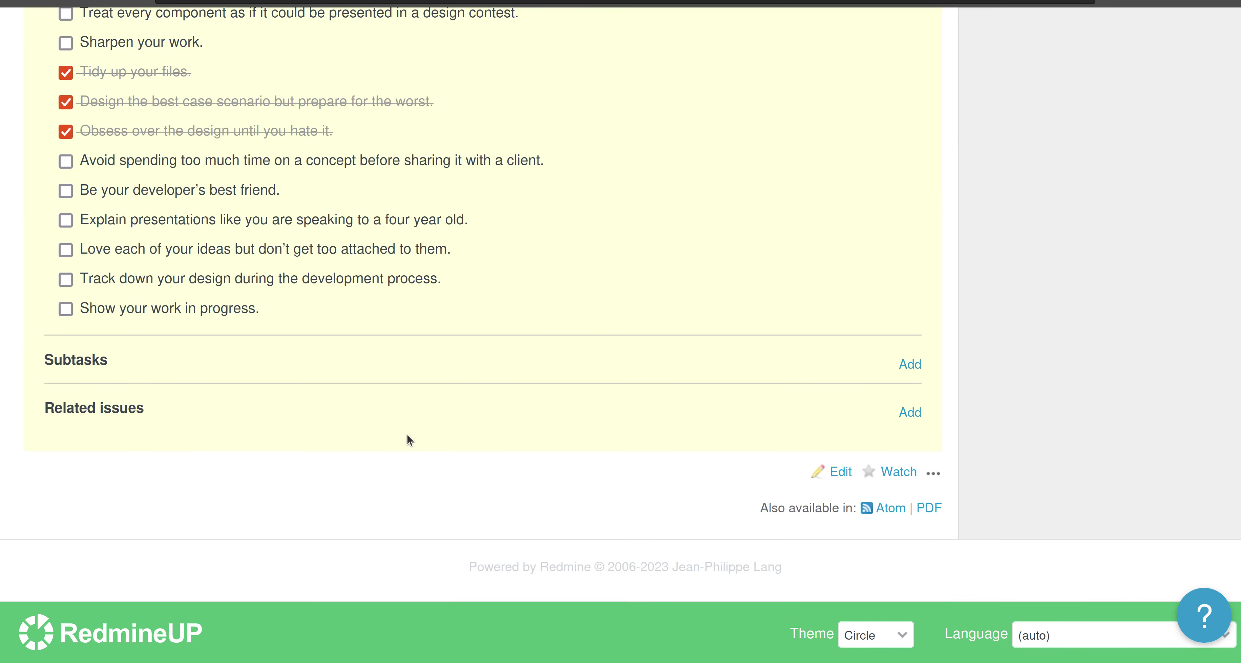
scroll(406, 434, "up", 10)
scroll(406, 433, "down", 5)
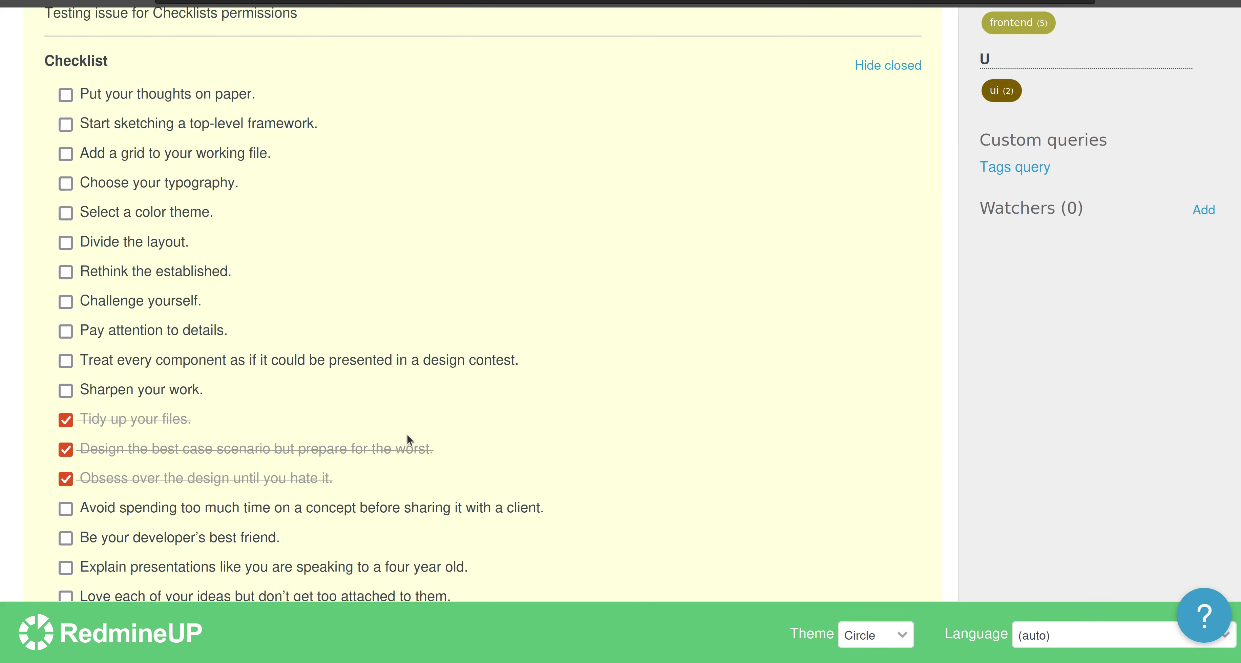
scroll(407, 435, "down", 6)
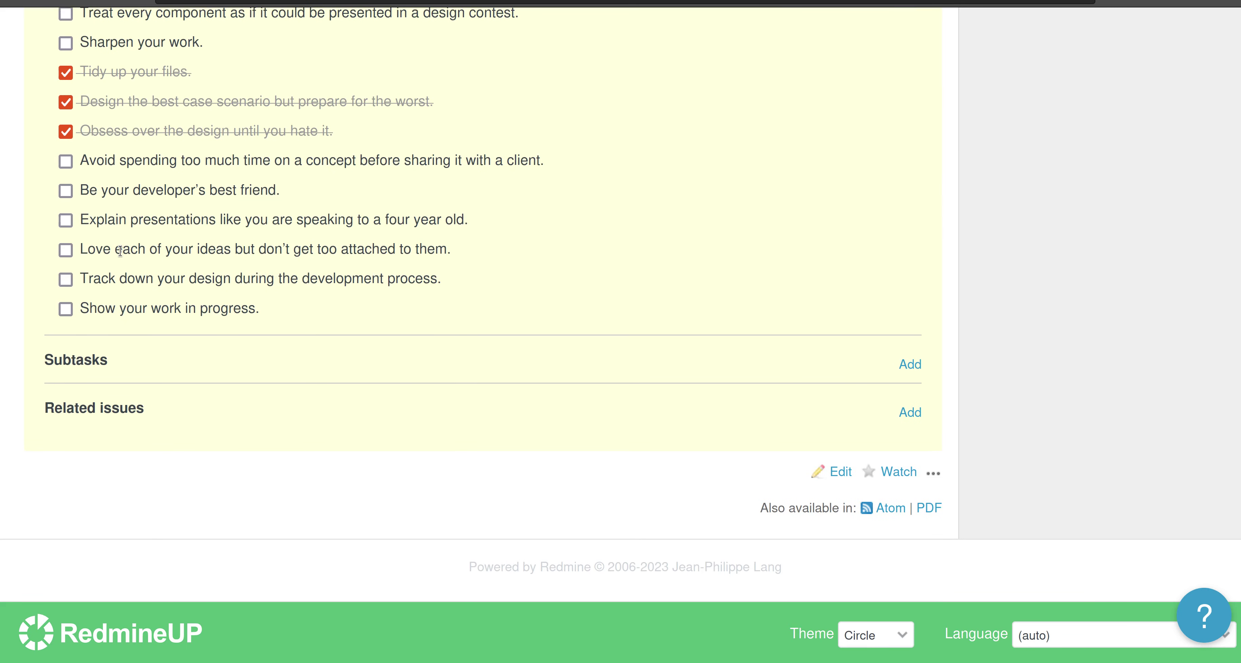
scroll(120, 250, "up", 15)
scroll(120, 256, "down", 12)
Tick Divide the layout, Rethink the established, Challenge yourself and Put your thoughts on paper
left_click(65, 200)
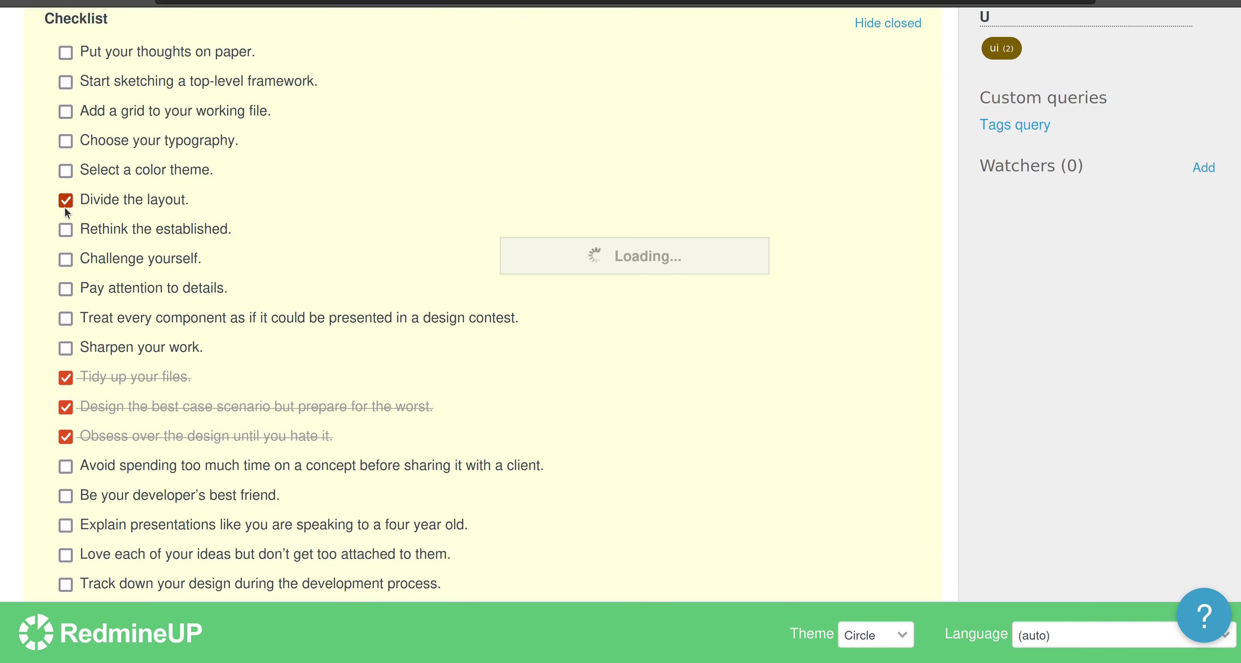
left_click(66, 230)
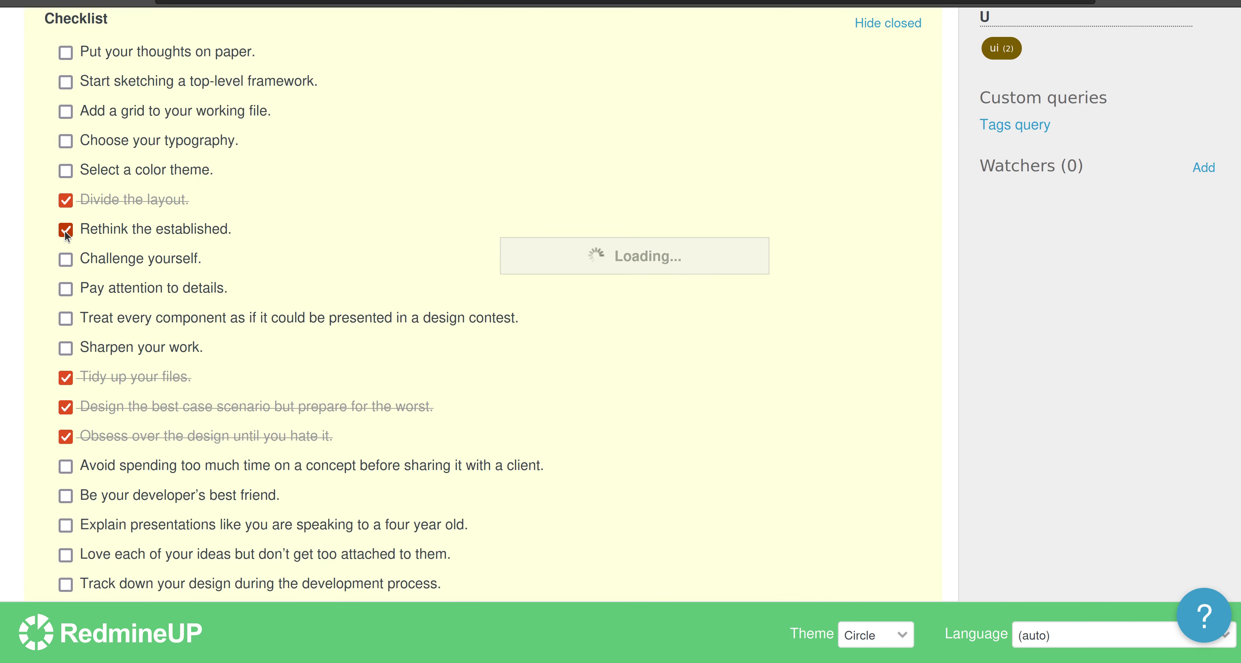
left_click(66, 260)
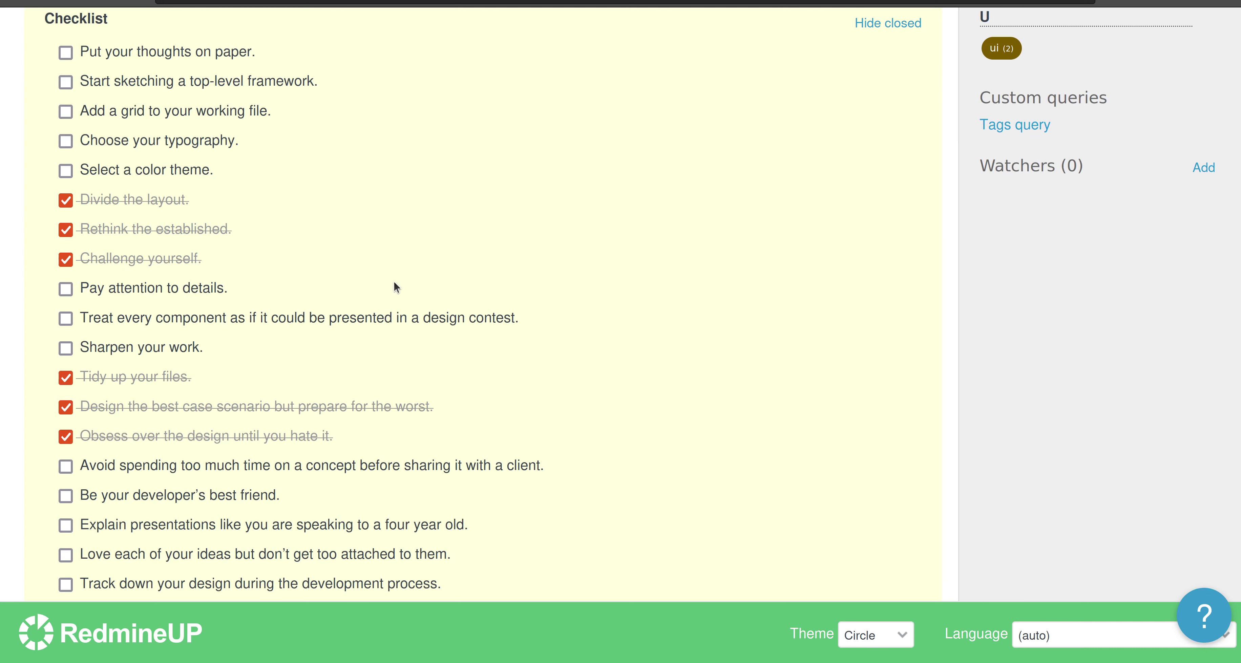
scroll(410, 280, "up", 5)
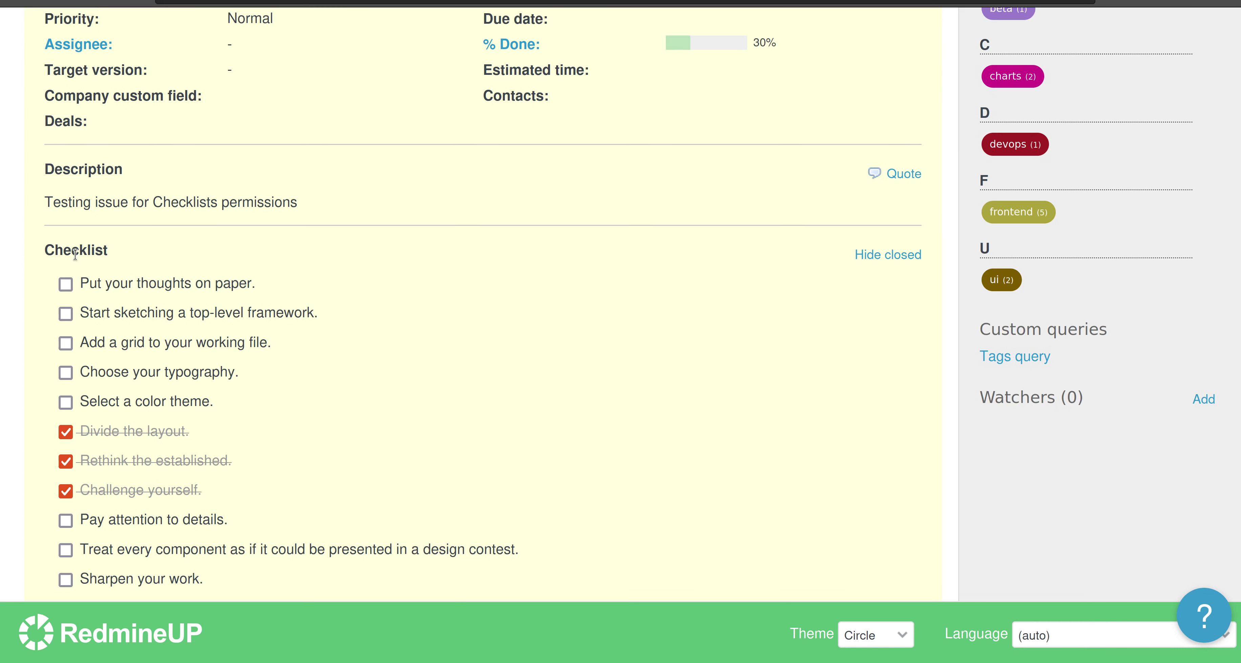
left_click(66, 284)
scroll(223, 297, "up", 7)
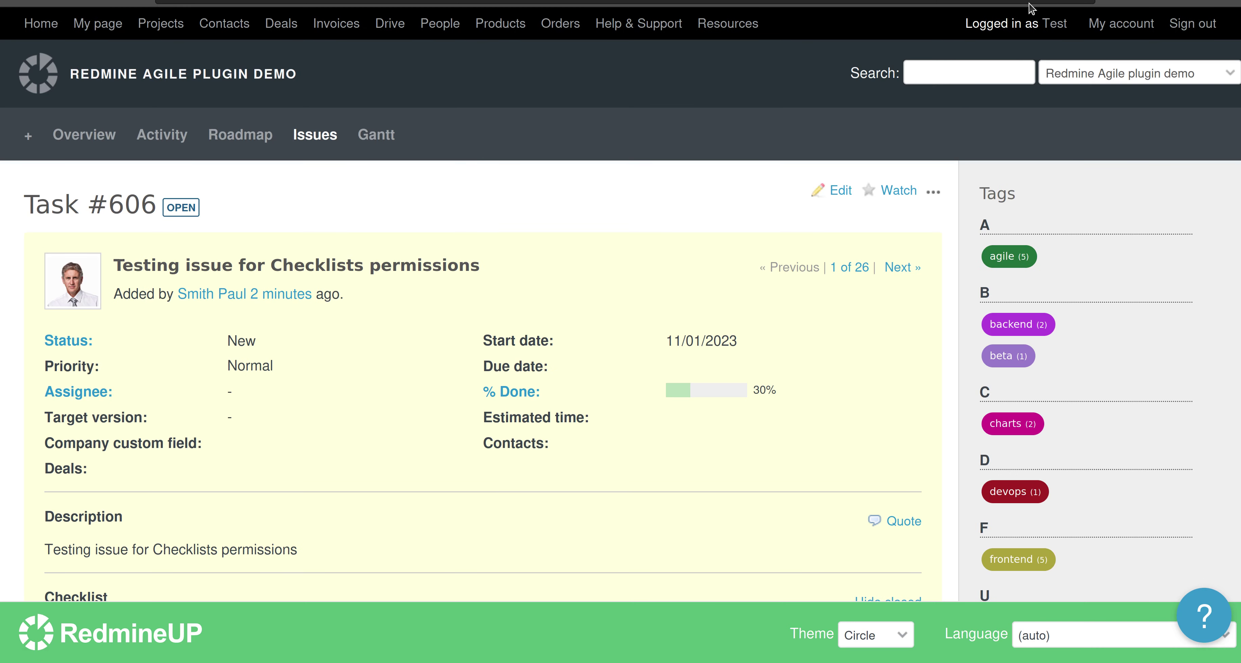
scroll(648, 400, "down", 18)
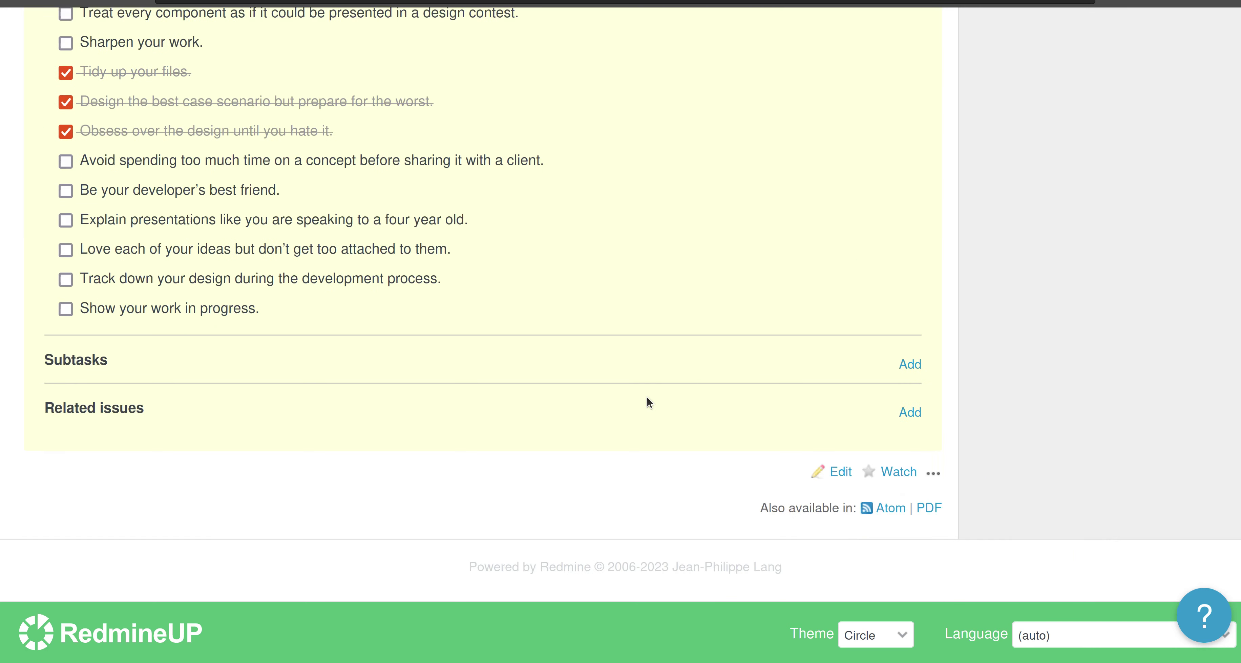
scroll(648, 402, "up", 10)
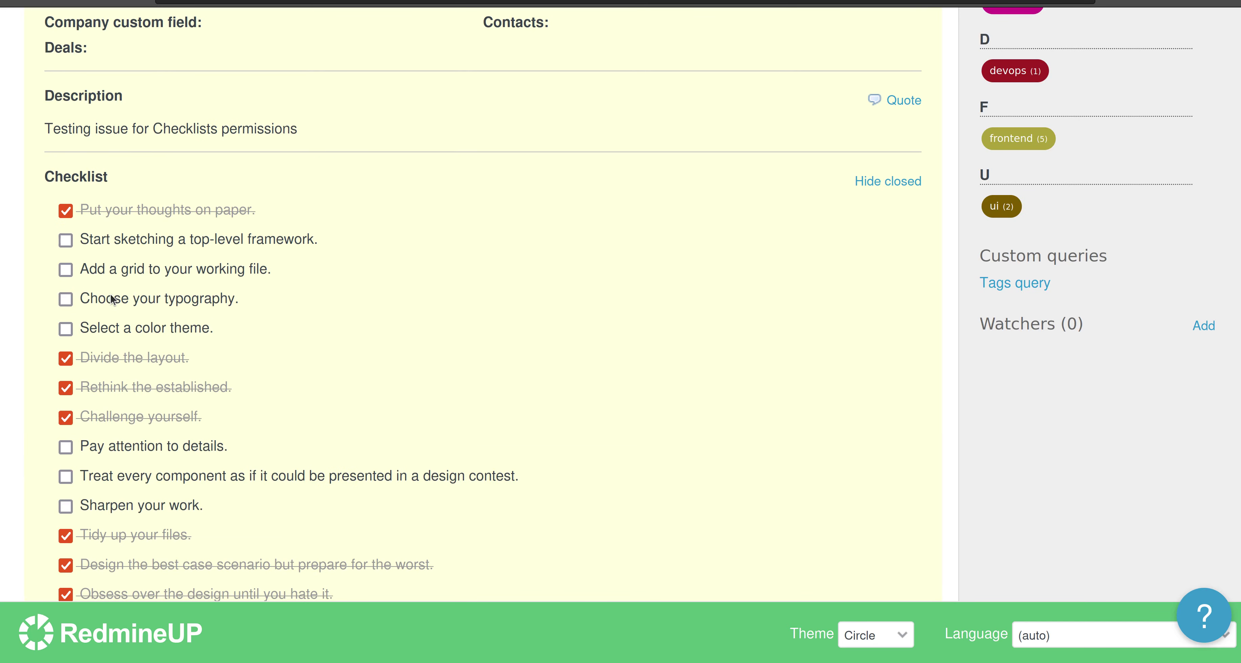
scroll(116, 361, "down", 8)
scroll(117, 361, "up", 10)
scroll(116, 361, "up", 5)
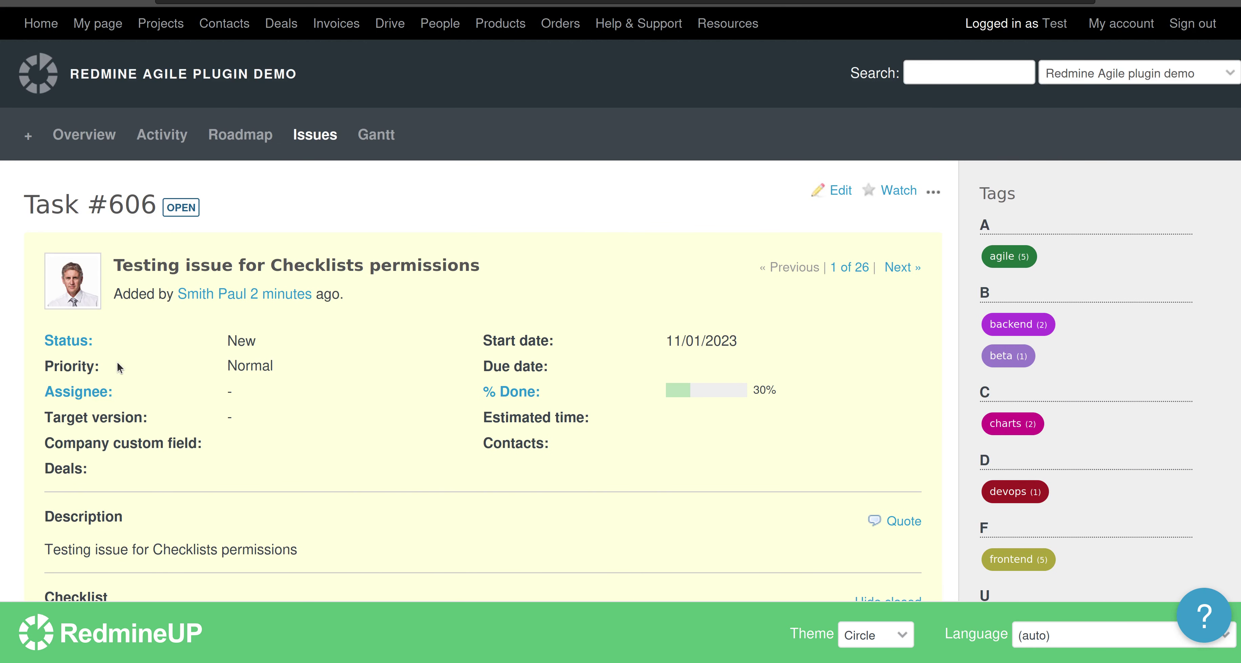
scroll(164, 380, "down", 10)
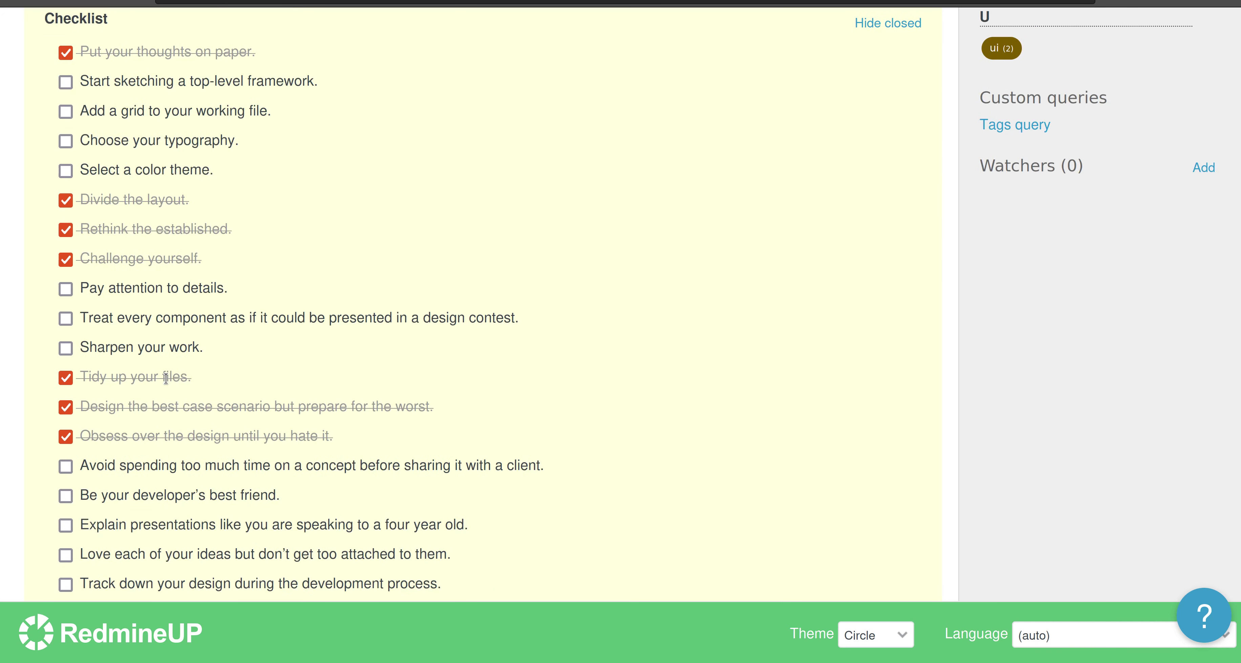